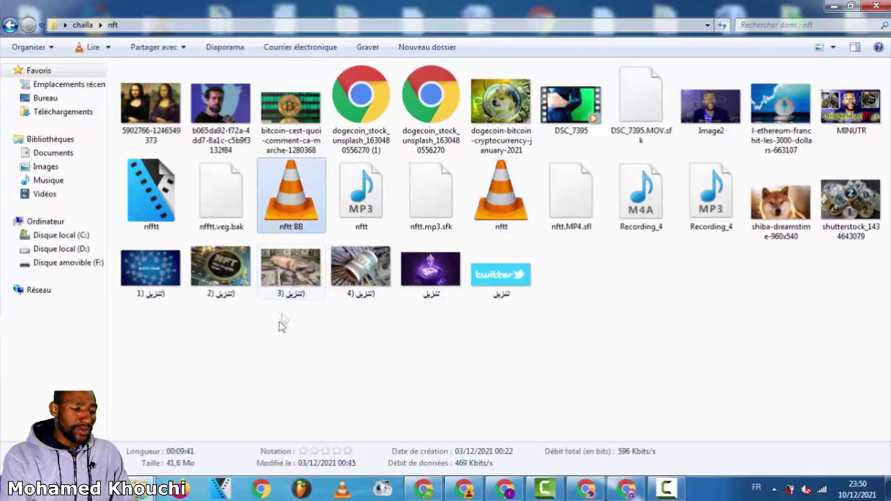
- Play the nftt BB video and the original nftt video in turn to compare their picture quality, closing each player
{"action": "mouse_move", "coordinate": [231, 394]}
{"action": "left_mouse_down"}
{"action": "mouse_move", "coordinate": [138, 442]}
{"action": "mouse_move", "coordinate": [217, 393]}
{"action": "left_mouse_up"}
{"action": "left_click", "coordinate": [311, 203]}
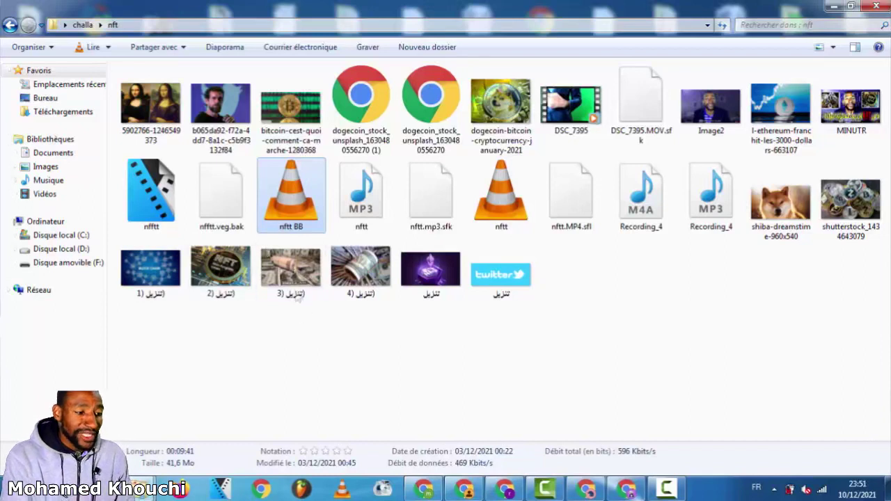
{"action": "double_click", "coordinate": [294, 195]}
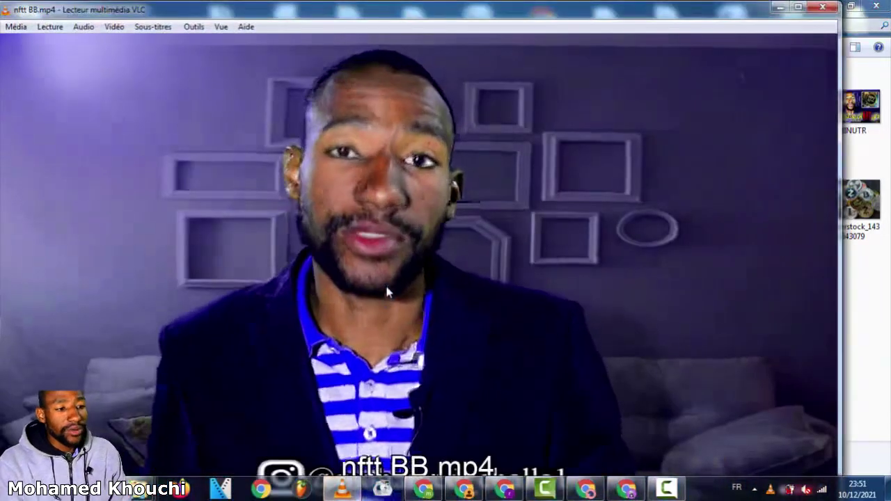
{"action": "left_click", "coordinate": [824, 7]}
{"action": "left_click", "coordinate": [510, 198]}
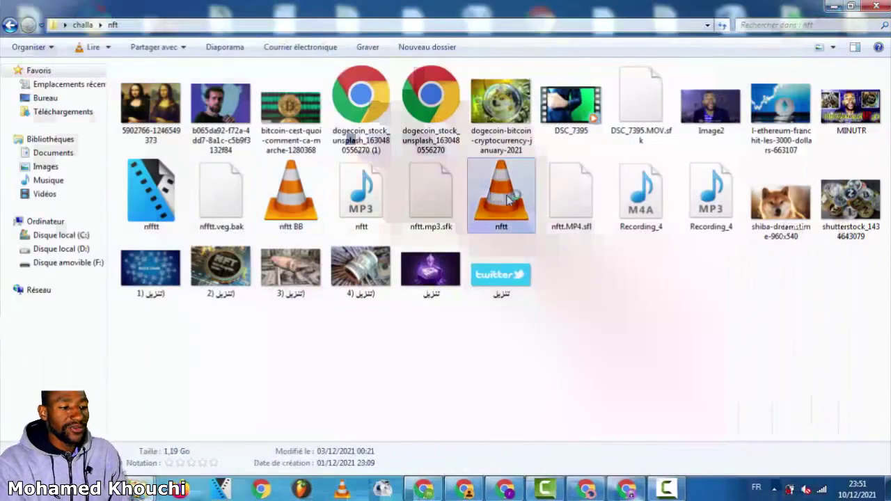
{"action": "double_click", "coordinate": [511, 198]}
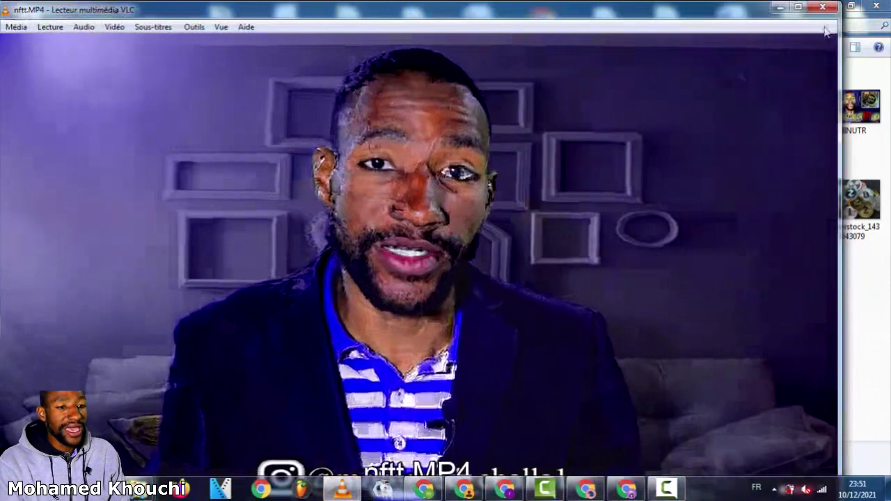
{"action": "left_click", "coordinate": [824, 7]}
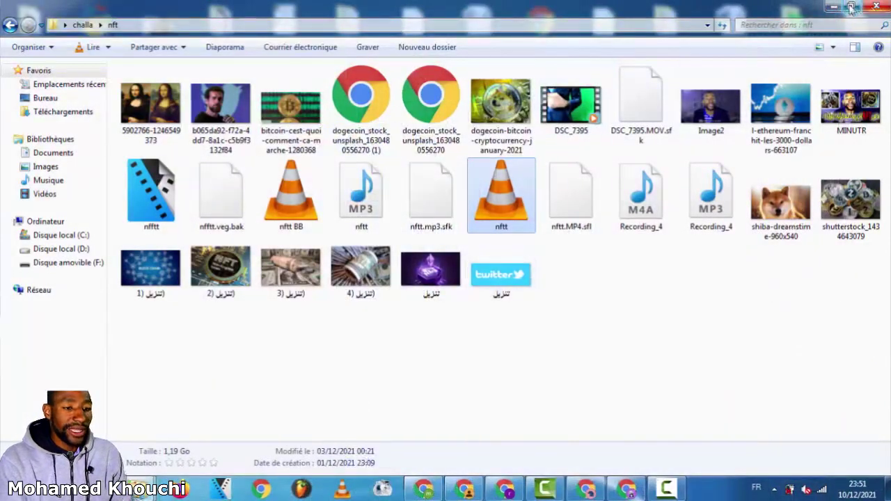
- Minimize the nft folder, launch VLC media player from the desktop and open its Convertir / Enregistrer dialog
{"action": "left_click", "coordinate": [834, 7]}
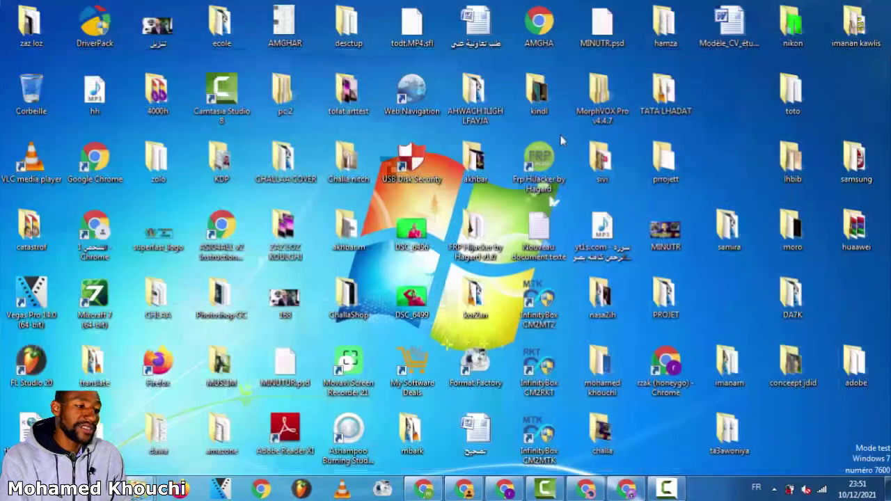
{"action": "double_click", "coordinate": [29, 179]}
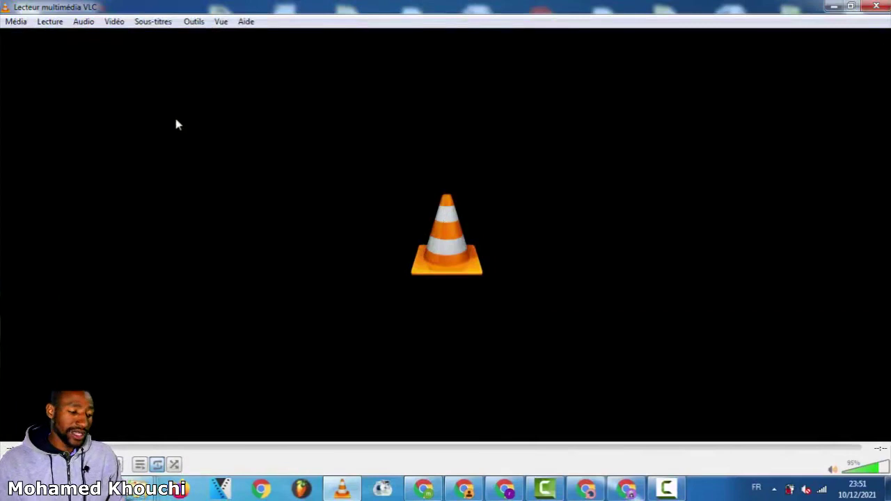
{"action": "left_click", "coordinate": [15, 20]}
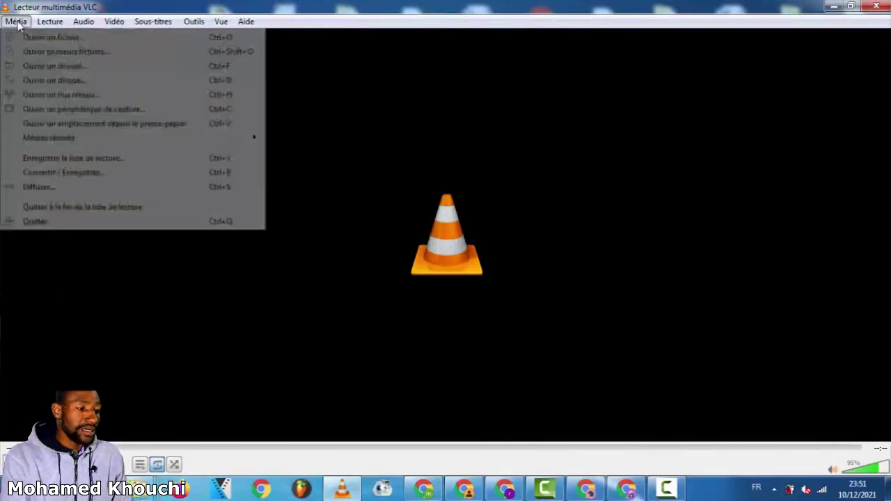
{"action": "mouse_move", "coordinate": [84, 21]}
{"action": "mouse_move", "coordinate": [15, 21]}
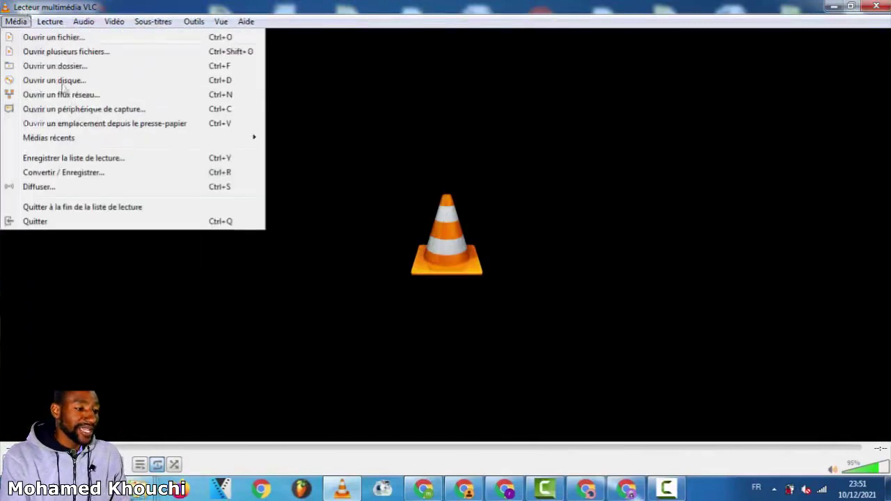
{"action": "left_click", "coordinate": [68, 172]}
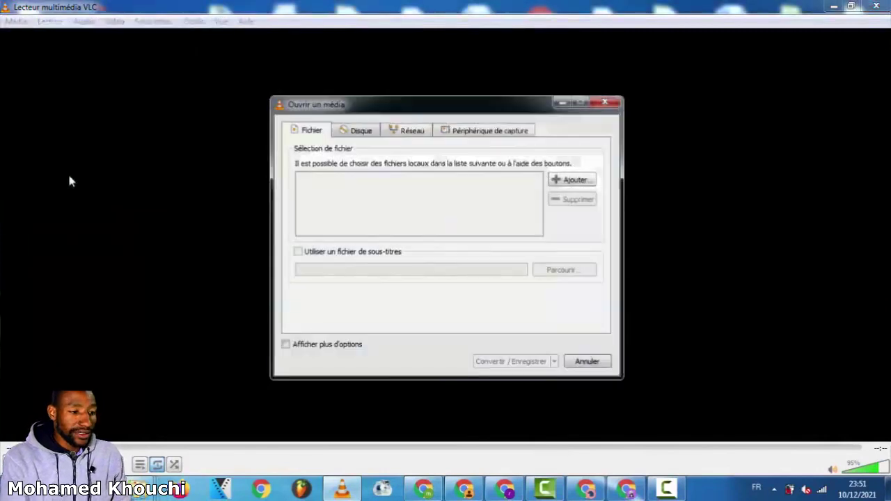
- Add the nftt.MP4 video from the desktop's challa\nft folder as the file to convert
{"action": "left_click", "coordinate": [582, 182]}
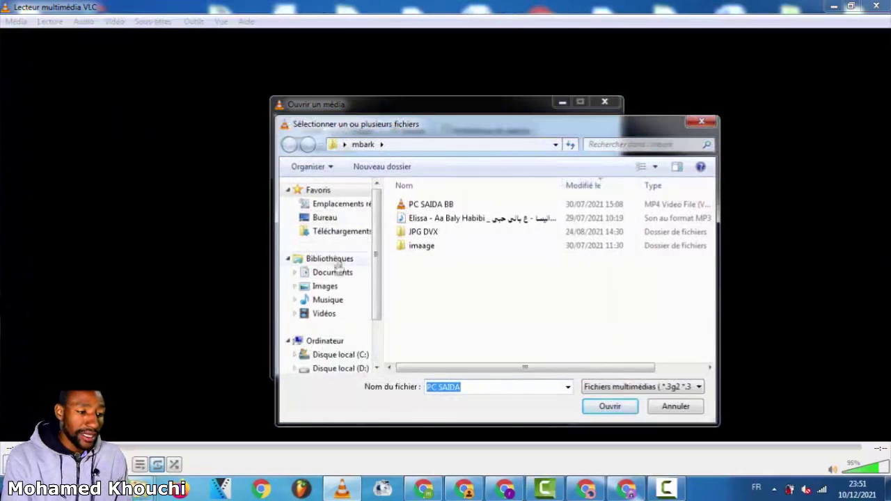
{"action": "left_click", "coordinate": [327, 219]}
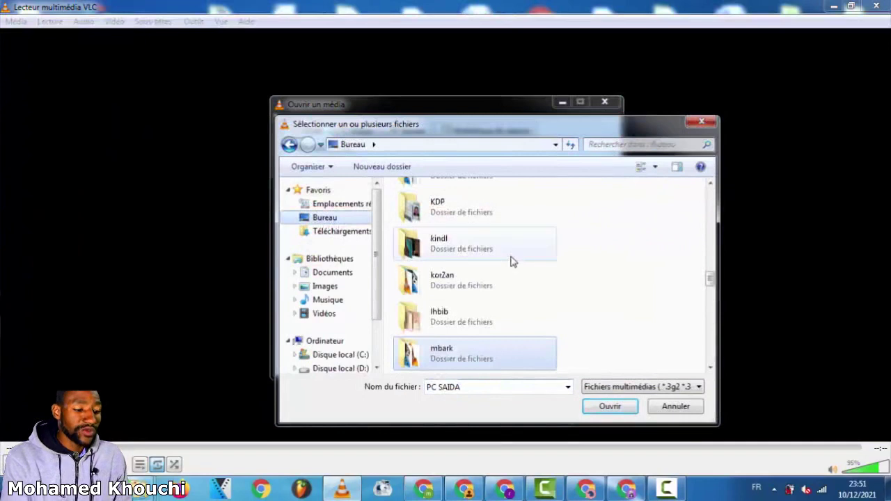
{"action": "scroll", "coordinate": [511, 258], "scroll_direction": "up", "scroll_amount": 5}
{"action": "type", "text": "ch"}
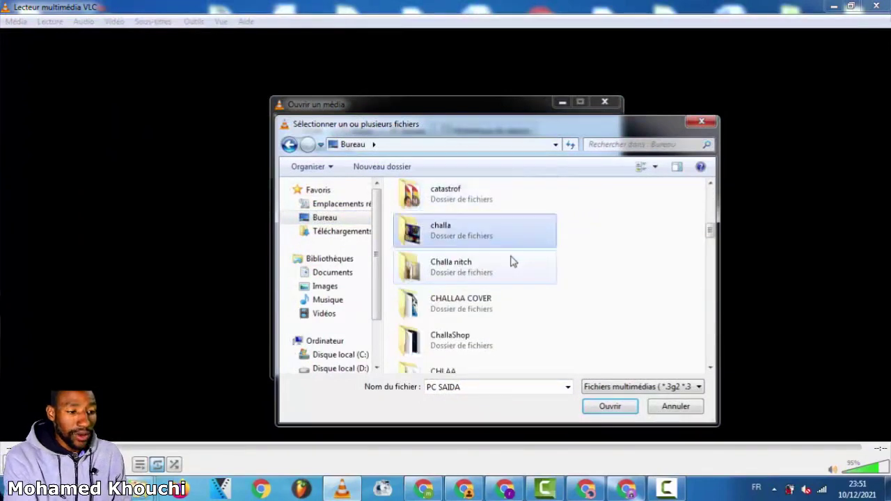
{"action": "key", "text": "Return"}
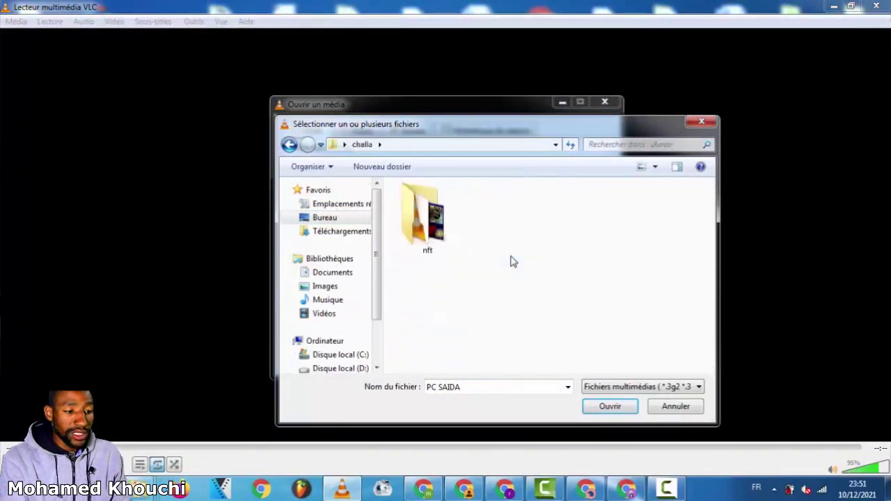
{"action": "double_click", "coordinate": [449, 240]}
{"action": "left_click", "coordinate": [680, 239]}
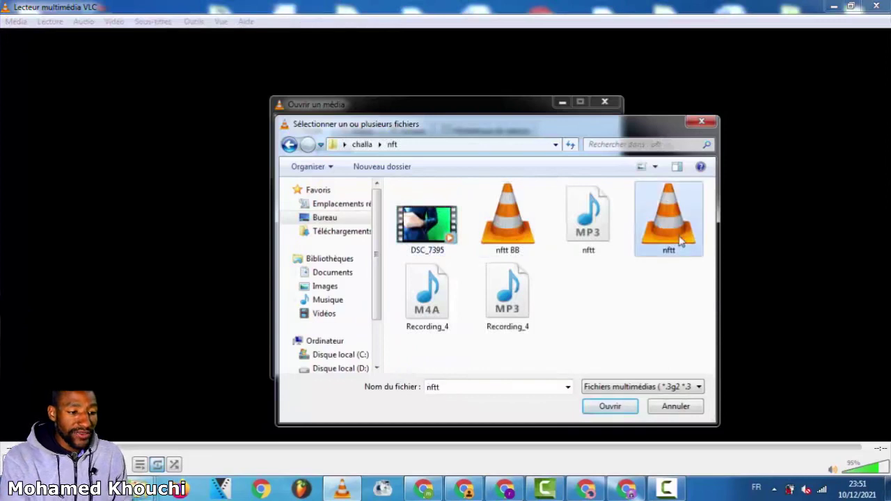
{"action": "double_click", "coordinate": [678, 236]}
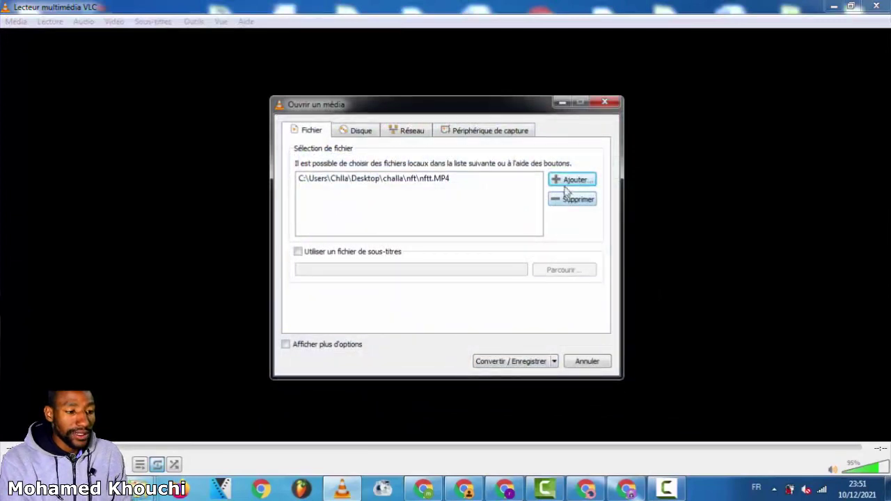
- Set the conversion's destination file to MOP.mp4 in the nft folder and start converting
{"action": "left_click", "coordinate": [504, 361]}
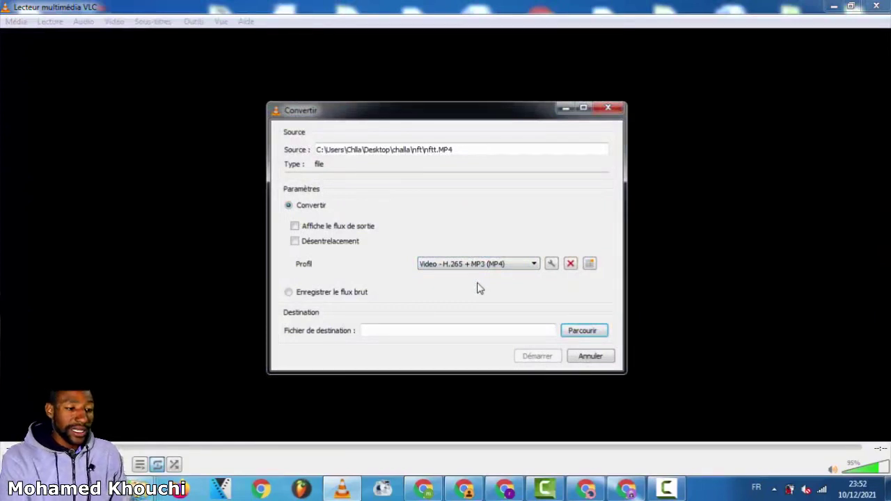
{"action": "left_click", "coordinate": [588, 335]}
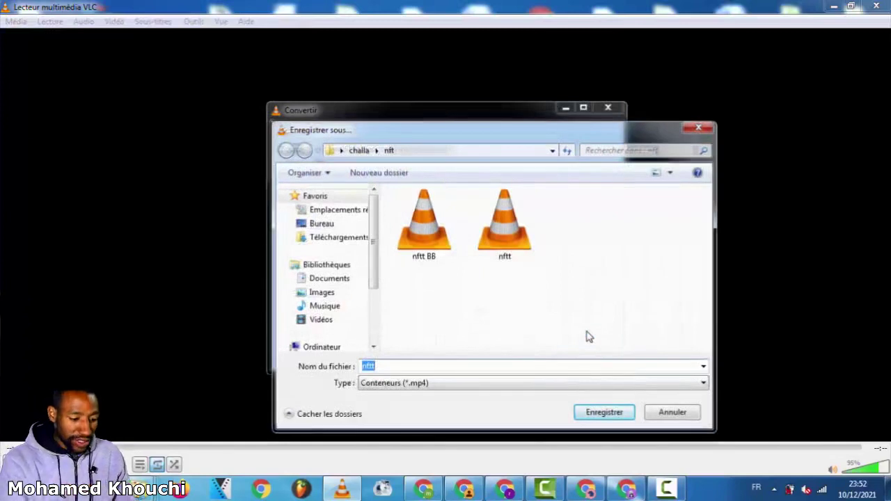
{"action": "key", "text": "BackSpace"}
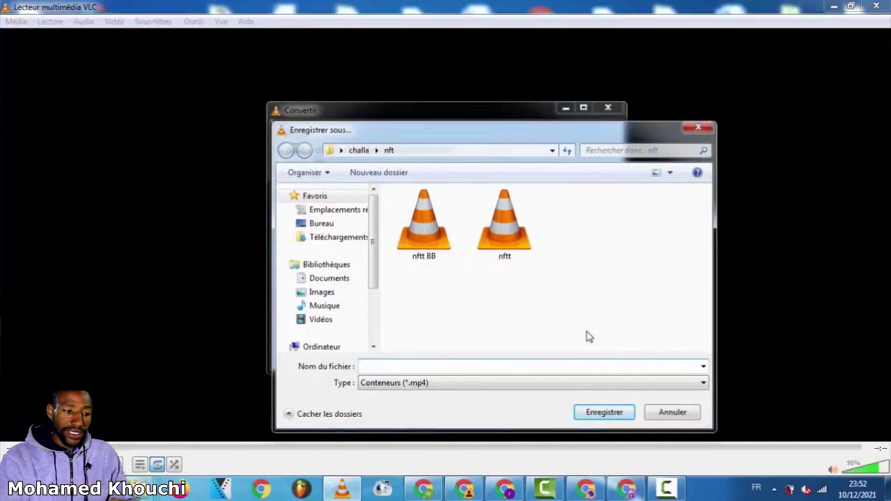
{"action": "type", "text": "MO"}
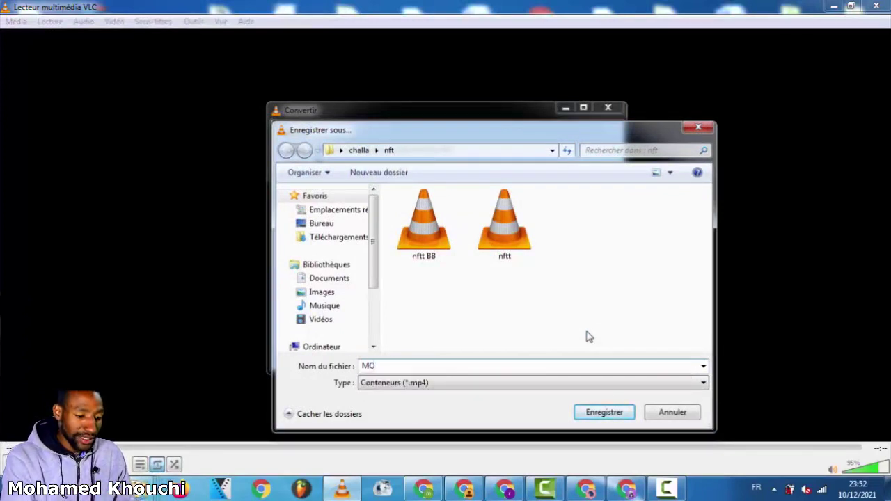
{"action": "type", "text": "P"}
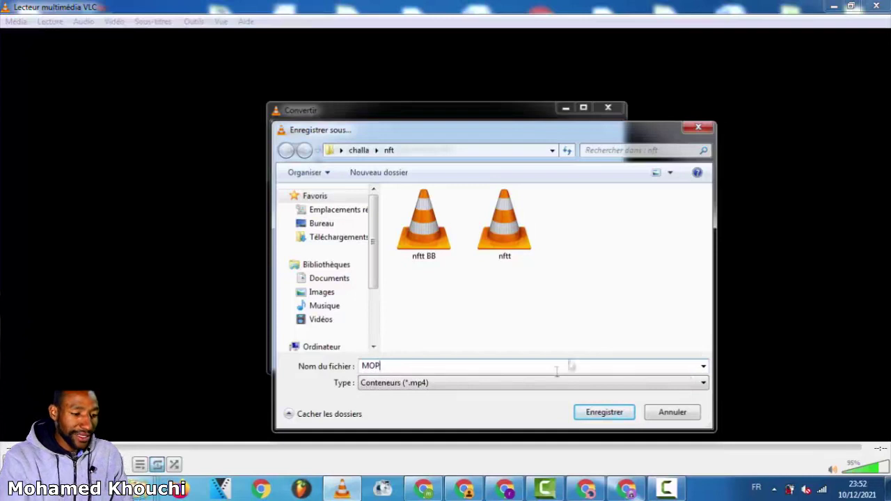
{"action": "left_click", "coordinate": [617, 413]}
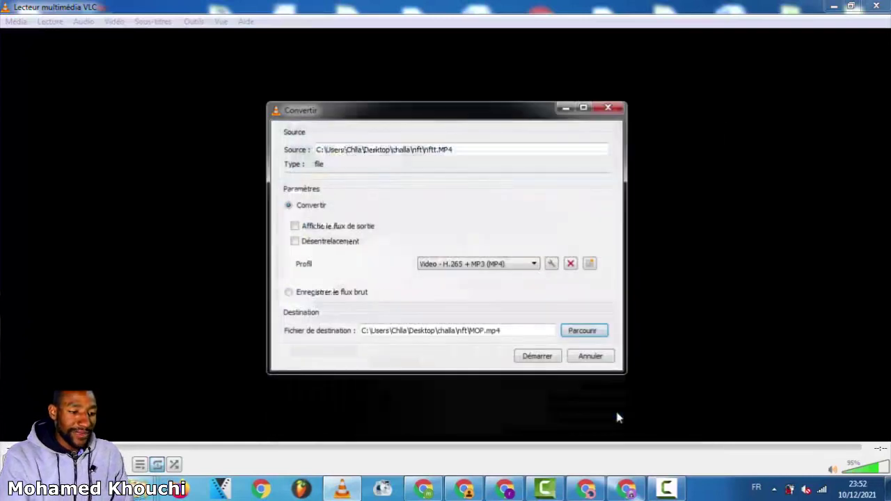
{"action": "left_click", "coordinate": [550, 356]}
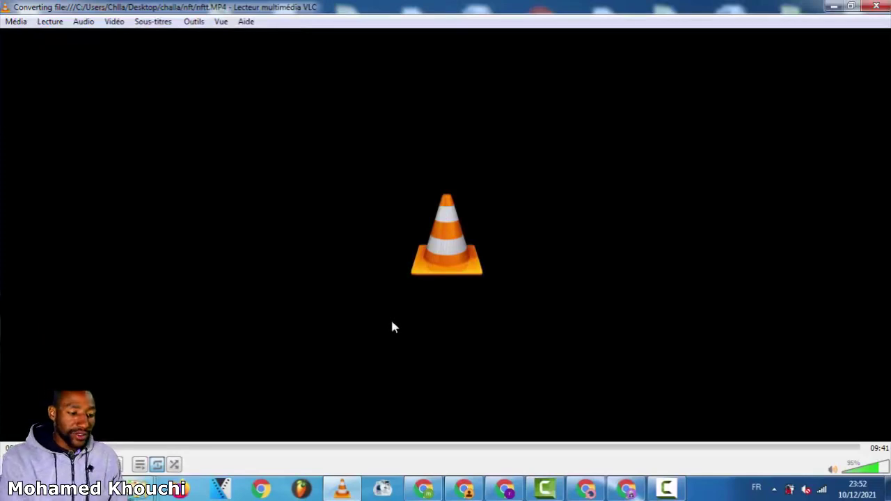
- Switch to the nft folder window and check the size details of the MOP output file
{"action": "left_click", "coordinate": [139, 488]}
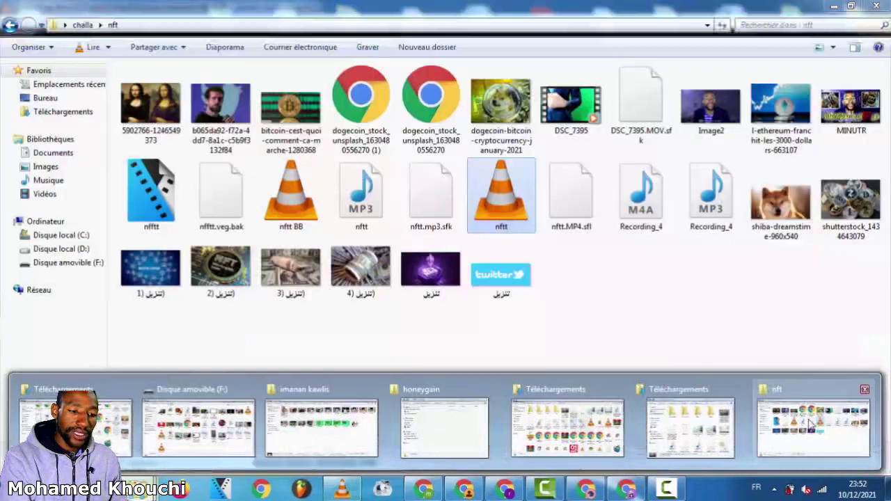
{"action": "left_click", "coordinate": [811, 425]}
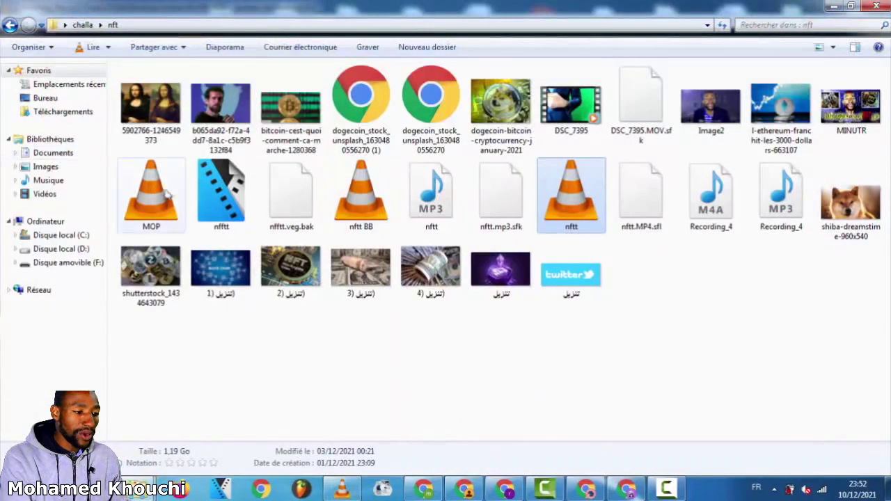
{"action": "left_click", "coordinate": [162, 197]}
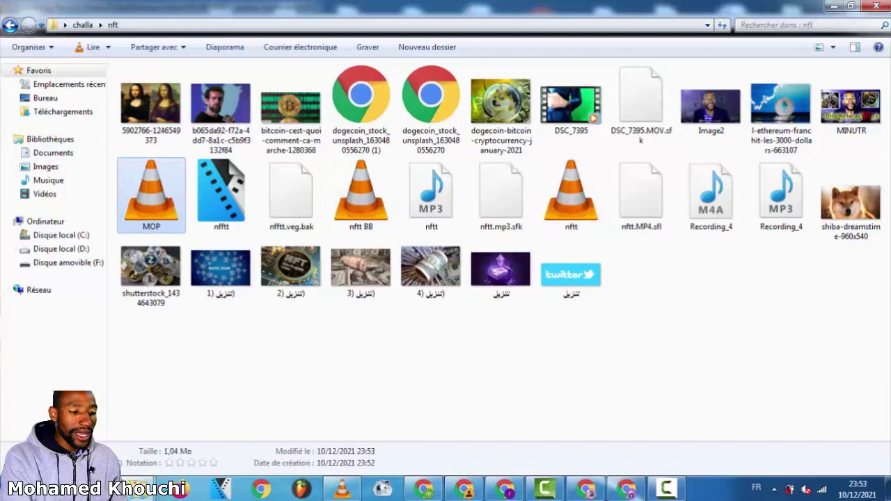
- Return to VLC and close it to stop the running conversion
{"action": "left_click", "coordinate": [337, 488]}
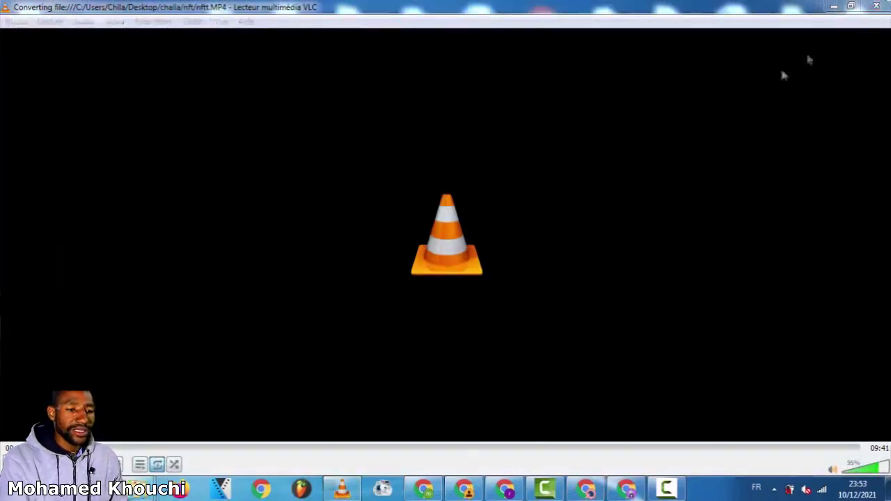
{"action": "left_click", "coordinate": [883, 6]}
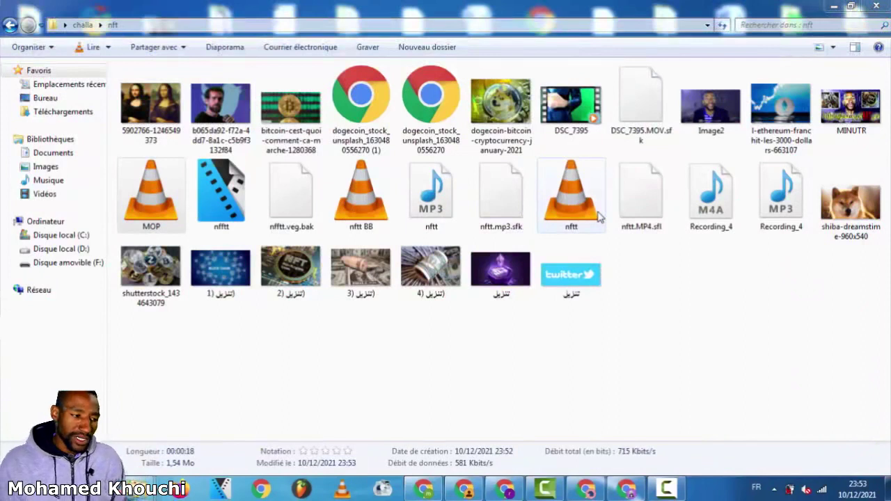
- Compare the file sizes of the nftt BB and nftt videos in the nft folder
{"action": "left_click", "coordinate": [373, 220]}
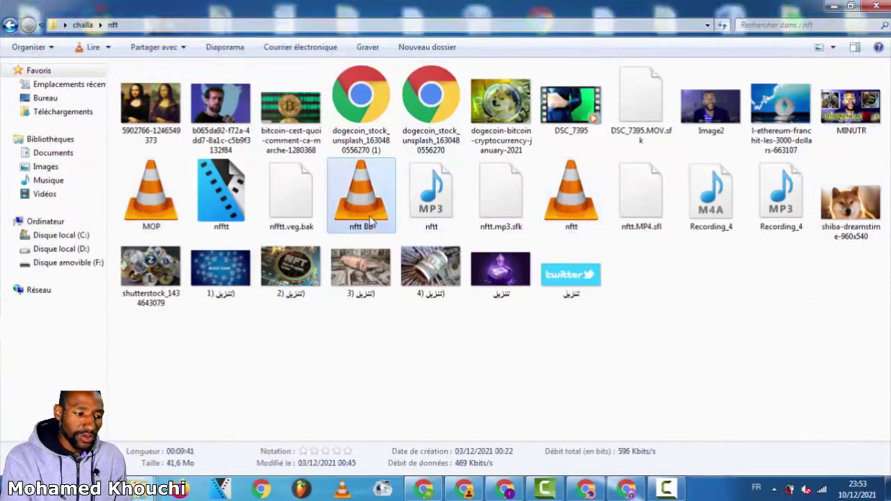
{"action": "left_click", "coordinate": [550, 195]}
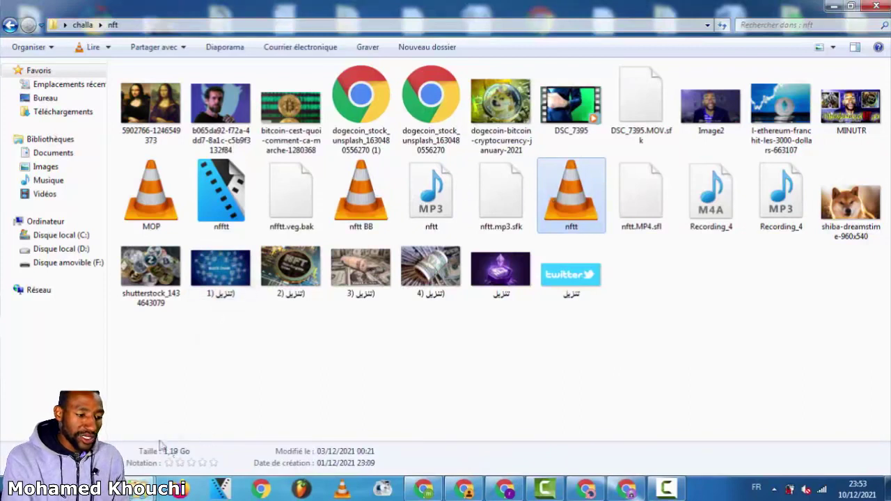
{"action": "left_click", "coordinate": [364, 197]}
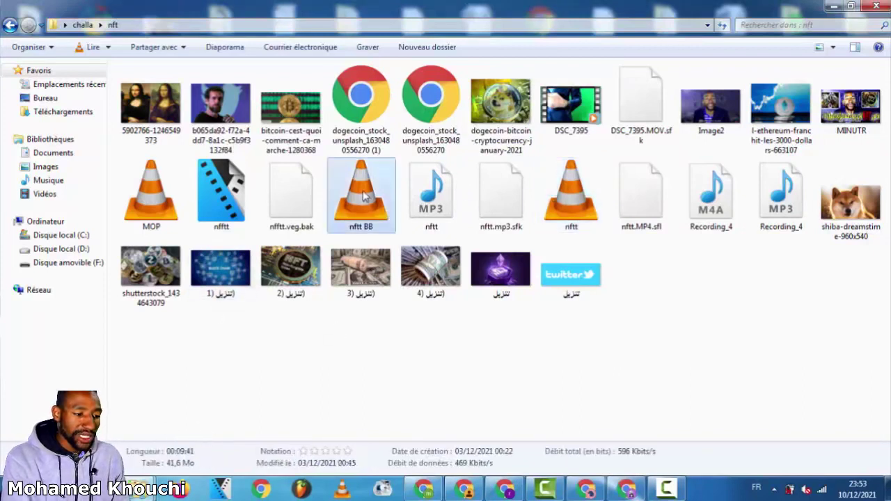